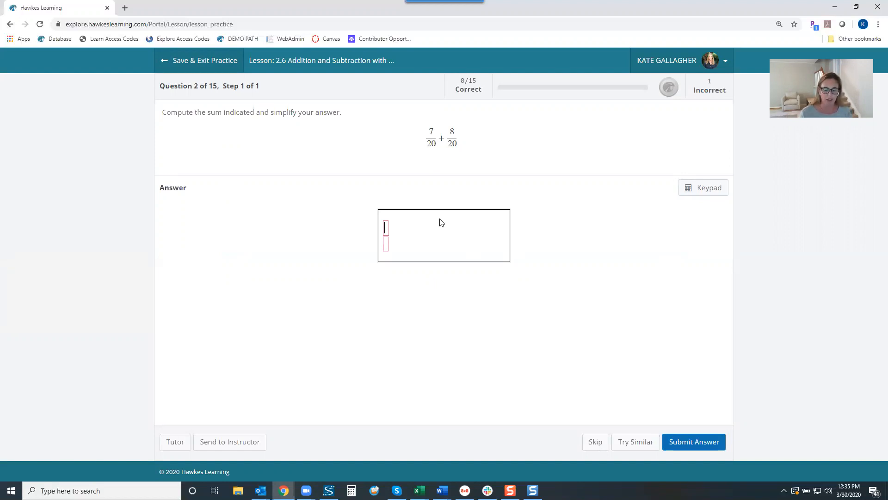
Submit 15/40 as the answer to 7/20 + 8/20, and view the explanation of the error before returning to practice
{"action": "type", "text": "15/"}
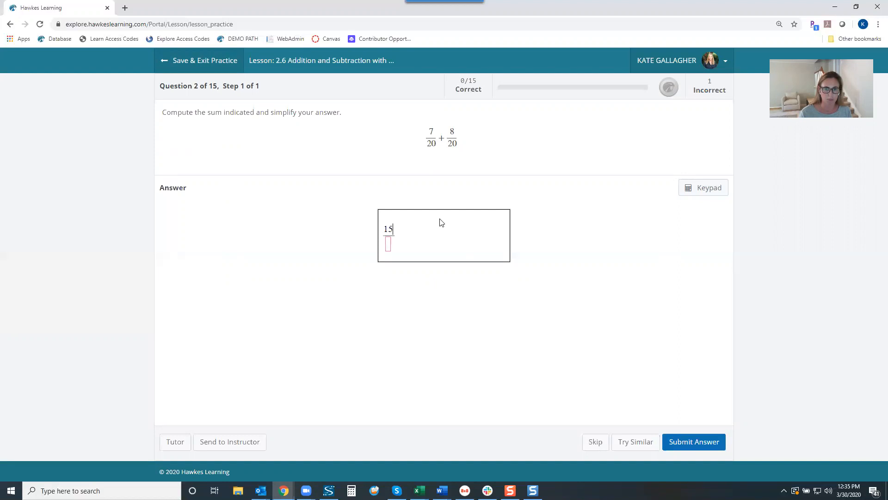
{"action": "type", "text": "40"}
{"action": "key", "text": "Return"}
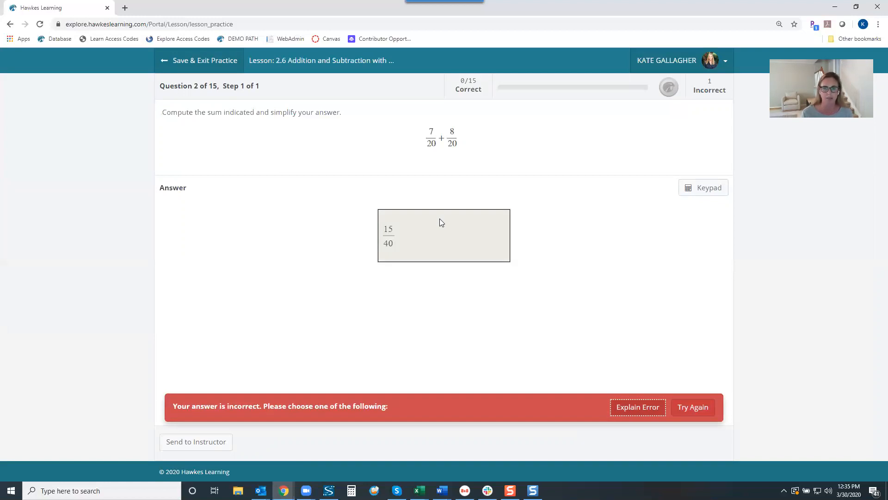
{"action": "left_click", "coordinate": [630, 415]}
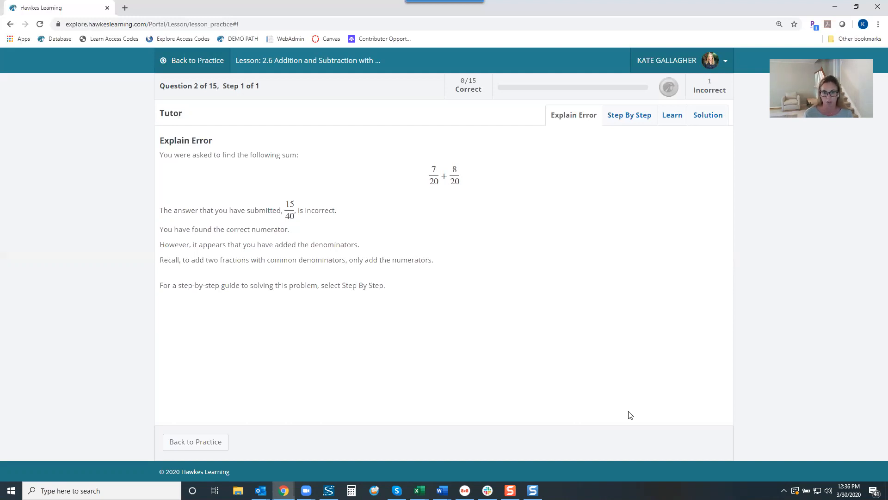
{"action": "left_click", "coordinate": [185, 446]}
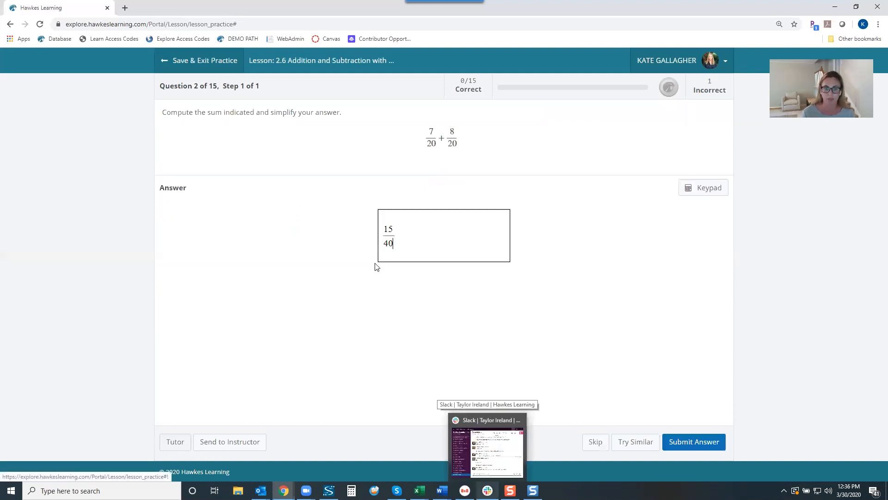
Skip practice questions 2 through 7 to reach the pipe-shortening word problem
{"action": "left_click", "coordinate": [596, 442]}
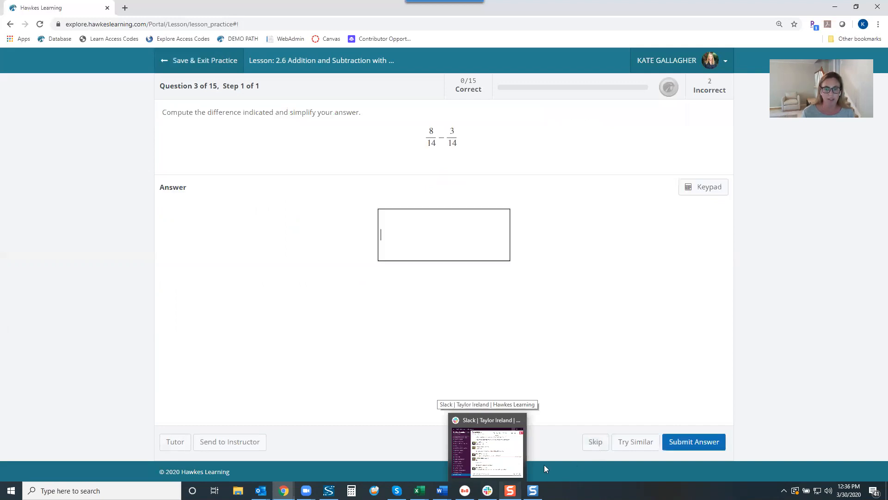
{"action": "left_click", "coordinate": [597, 445]}
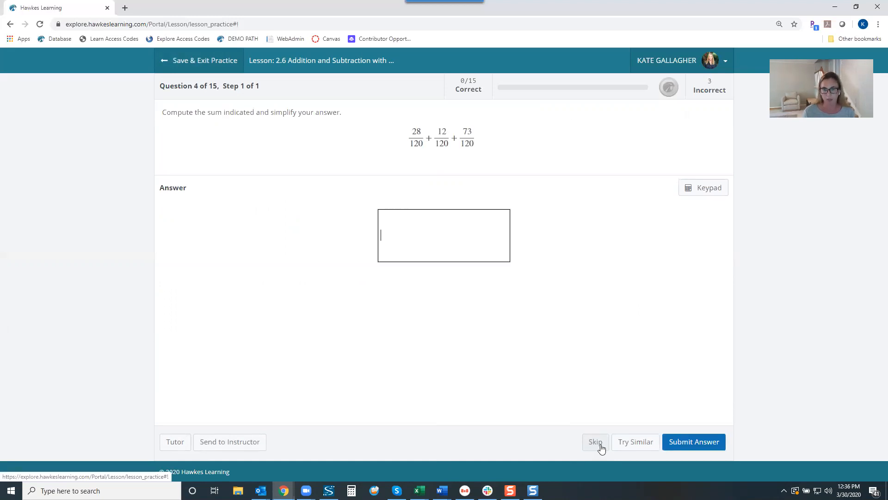
{"action": "left_click", "coordinate": [597, 443]}
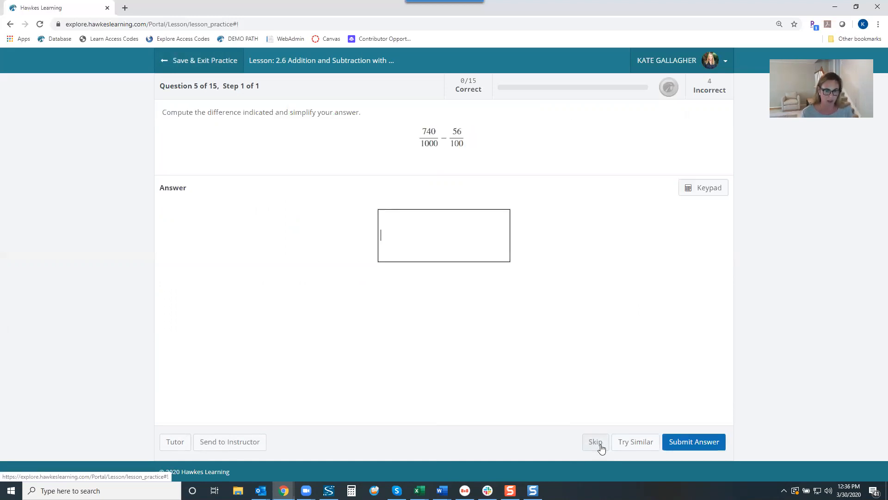
{"action": "left_click", "coordinate": [600, 445]}
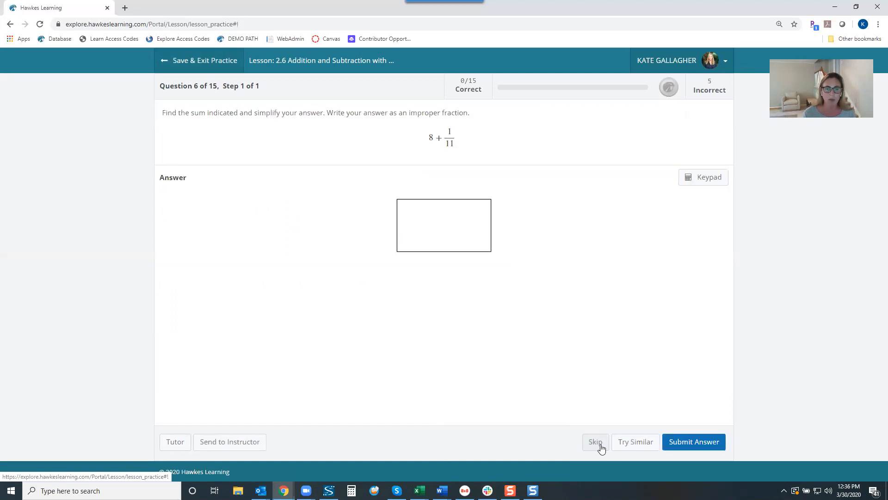
{"action": "left_click", "coordinate": [601, 448]}
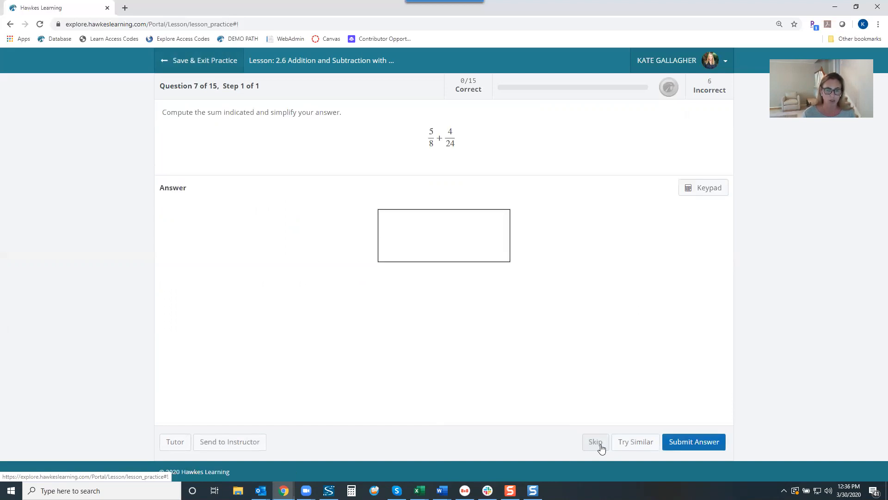
{"action": "left_click", "coordinate": [600, 445]}
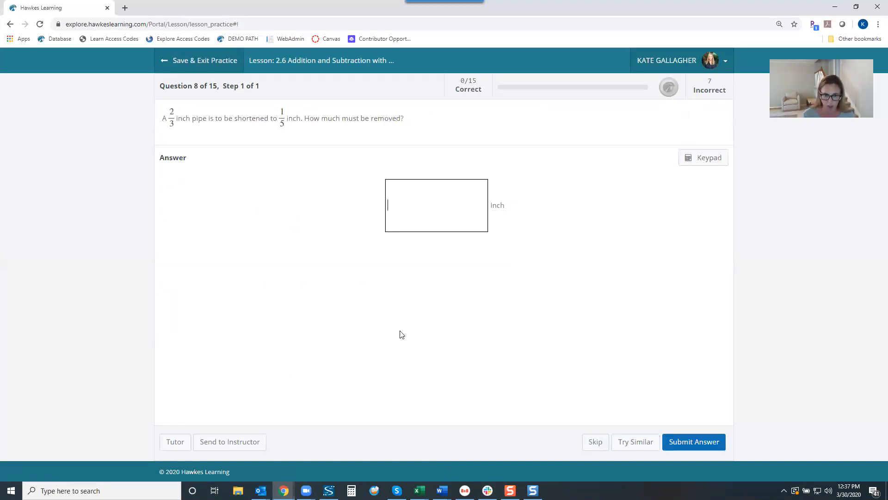
Open the tutor for the pipe question and display the answer to each of the three Step By Step pages
{"action": "left_click", "coordinate": [170, 445]}
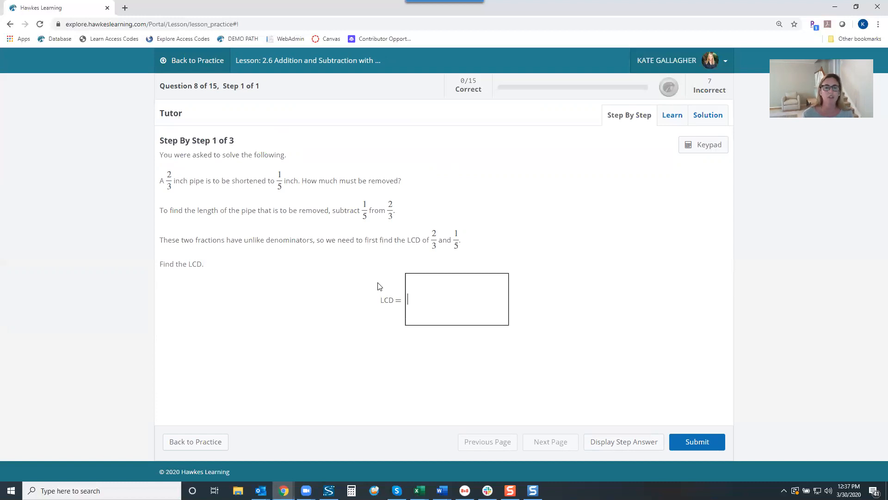
{"action": "left_click", "coordinate": [601, 440]}
{"action": "left_click", "coordinate": [545, 451]}
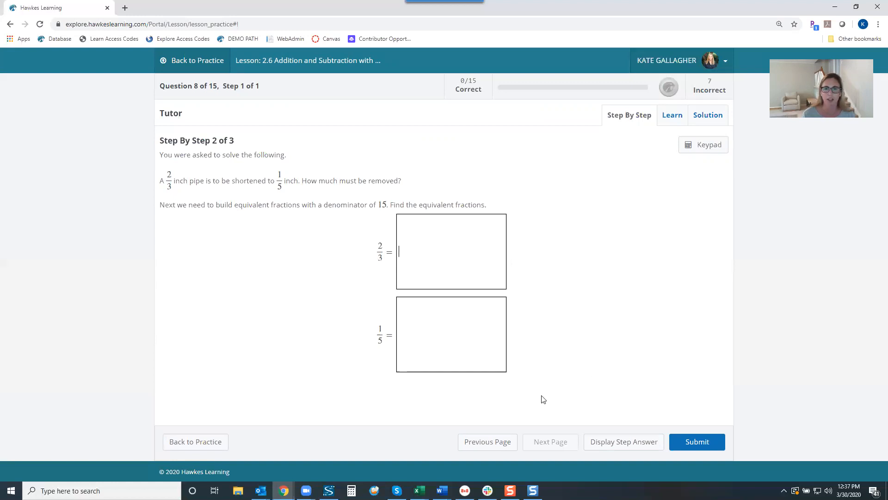
{"action": "left_click", "coordinate": [615, 445]}
{"action": "left_click", "coordinate": [549, 446]}
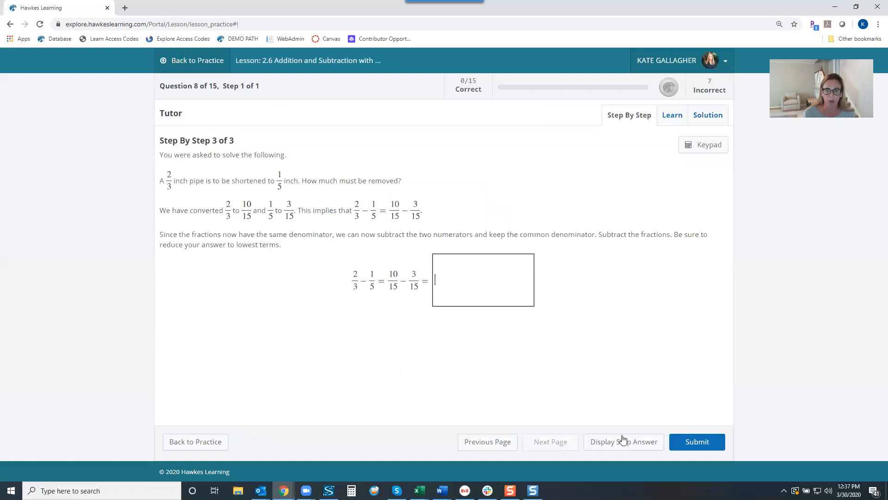
{"action": "left_click", "coordinate": [620, 442]}
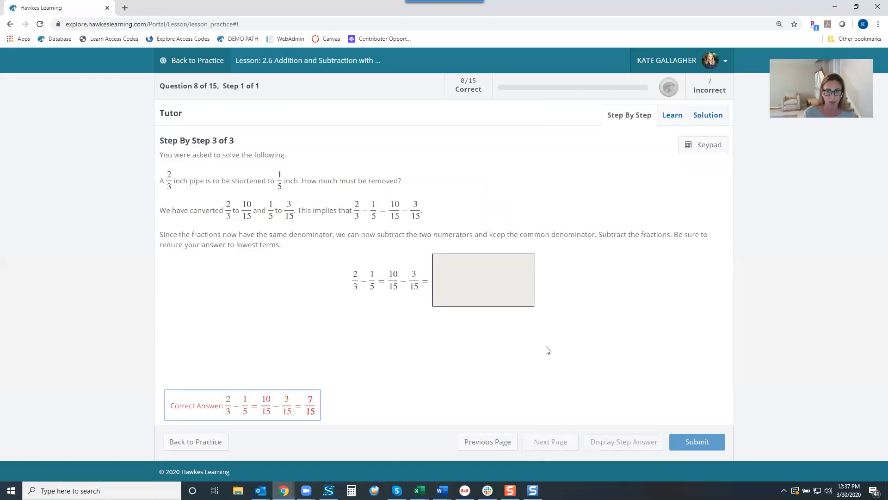
View the full worked solution to the pipe question and return to practice
{"action": "left_click", "coordinate": [715, 115]}
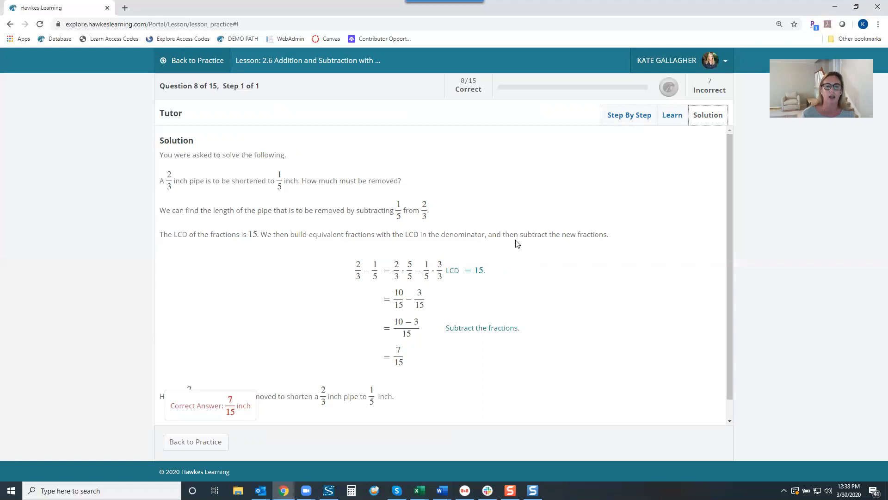
{"action": "scroll", "coordinate": [513, 249], "scroll_direction": "down", "scroll_amount": 1}
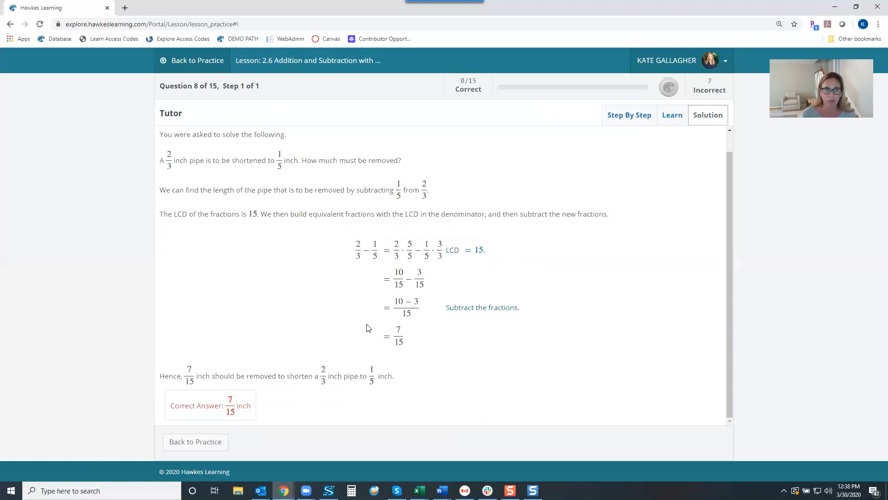
{"action": "scroll", "coordinate": [287, 379], "scroll_direction": "up", "scroll_amount": 1}
{"action": "left_click", "coordinate": [185, 442]}
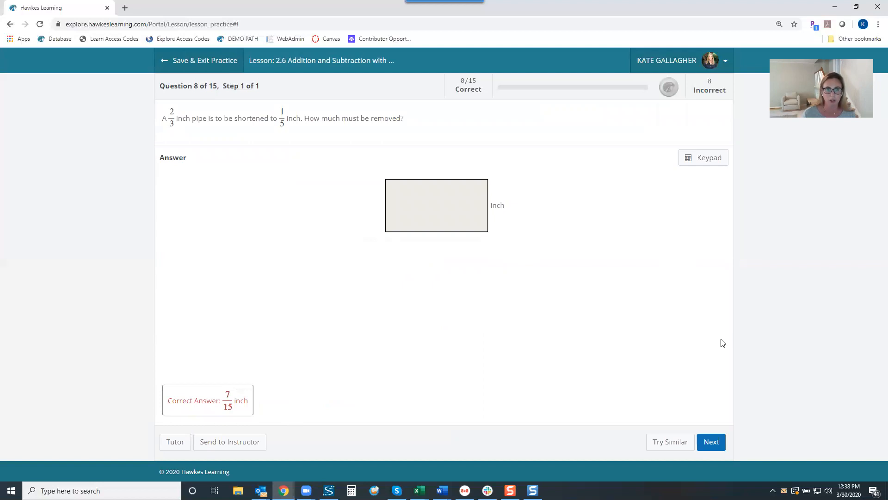
Advance to question 9 and swap it for a similar problem, and exit the practice session
{"action": "left_click", "coordinate": [711, 441]}
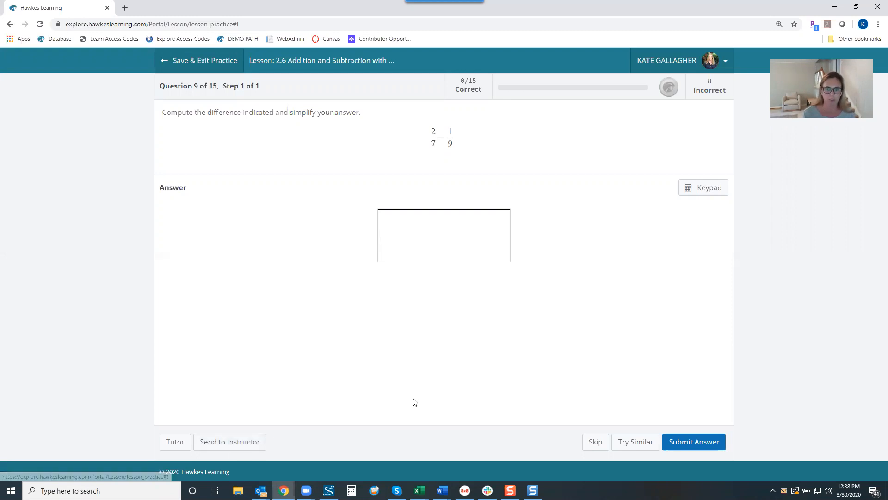
{"action": "left_click", "coordinate": [630, 442]}
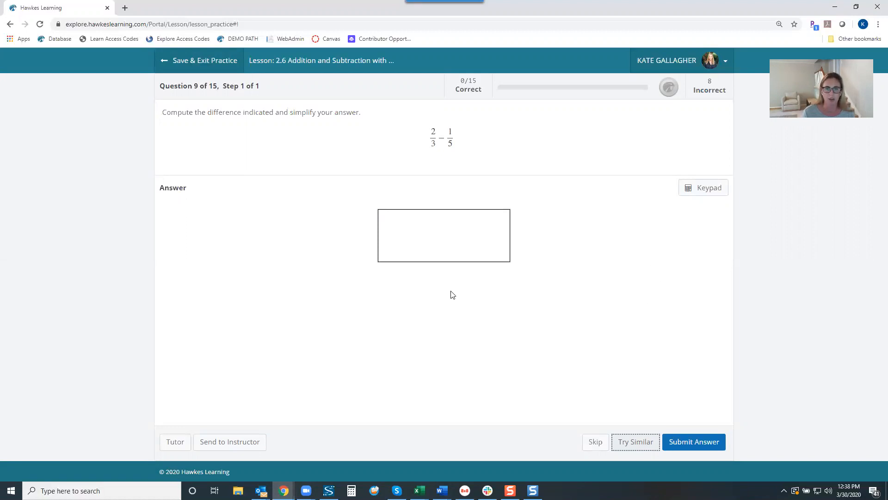
{"action": "left_click", "coordinate": [215, 65]}
{"action": "left_click", "coordinate": [389, 151]}
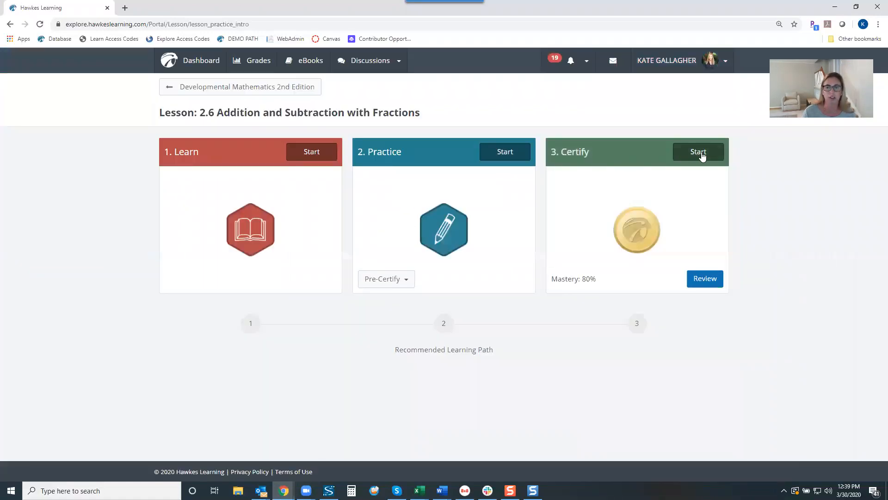
Start Certify for lesson 2.6 to view its first question, and exit without saving
{"action": "left_click", "coordinate": [699, 153]}
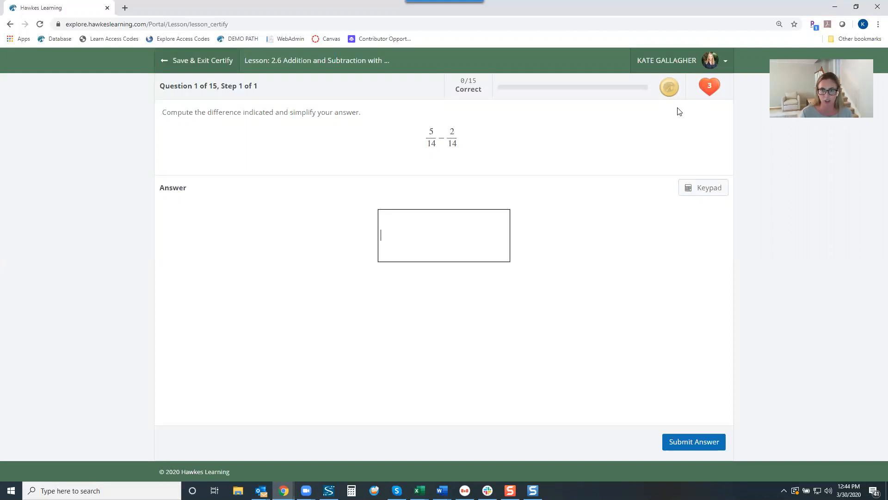
{"action": "left_click", "coordinate": [233, 61]}
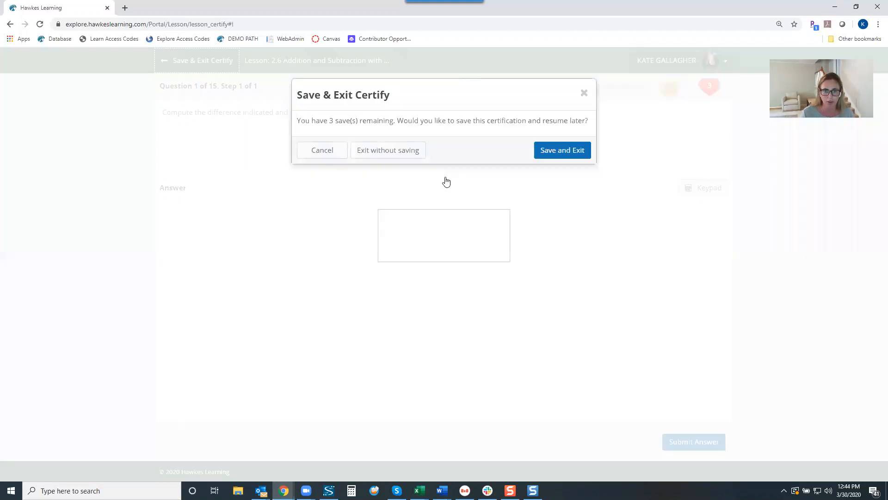
{"action": "left_click", "coordinate": [402, 155]}
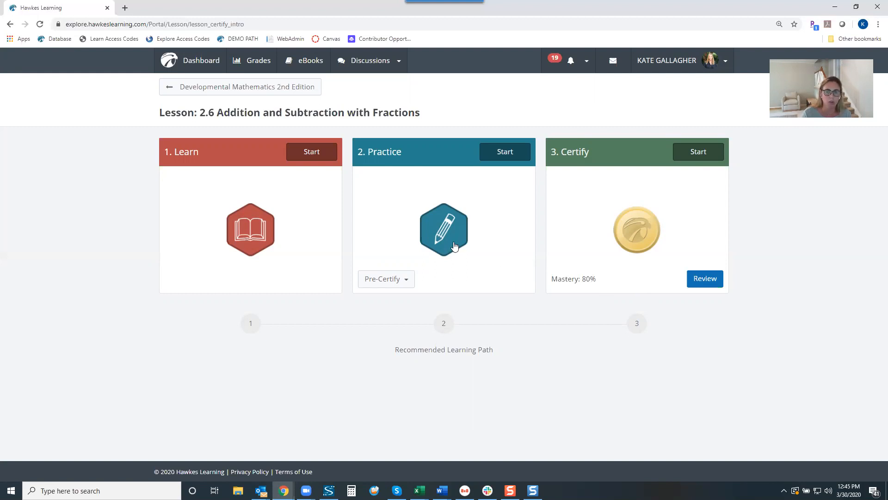
Create a new practice WebTest named 3.30 in the Developmental Mathematics 2nd Edition course
{"action": "left_click", "coordinate": [315, 91]}
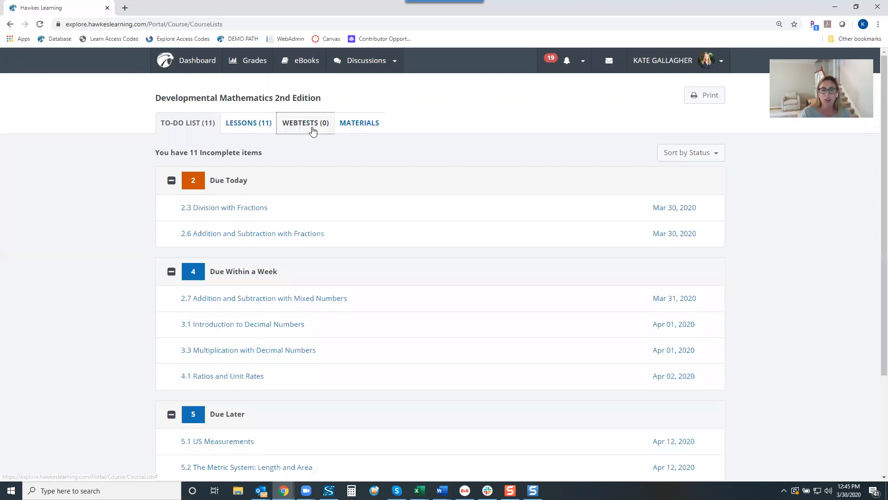
{"action": "left_click", "coordinate": [312, 126]}
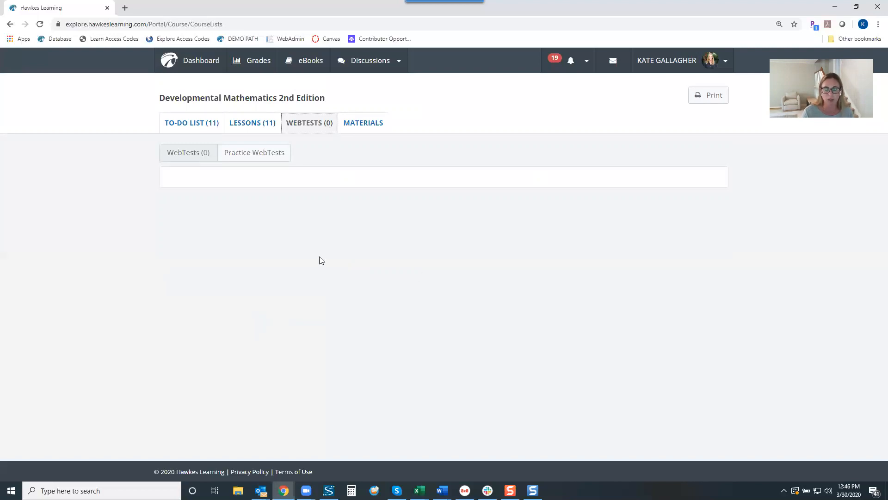
{"action": "left_click", "coordinate": [254, 157]}
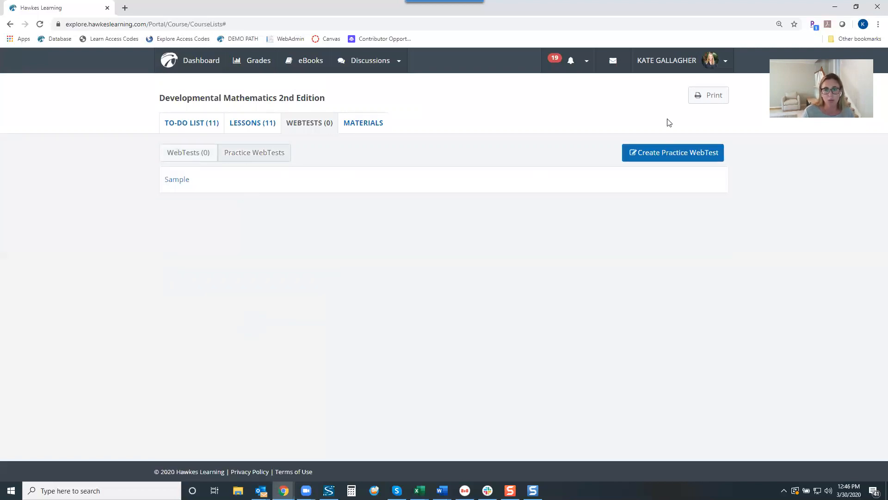
{"action": "left_click", "coordinate": [661, 153]}
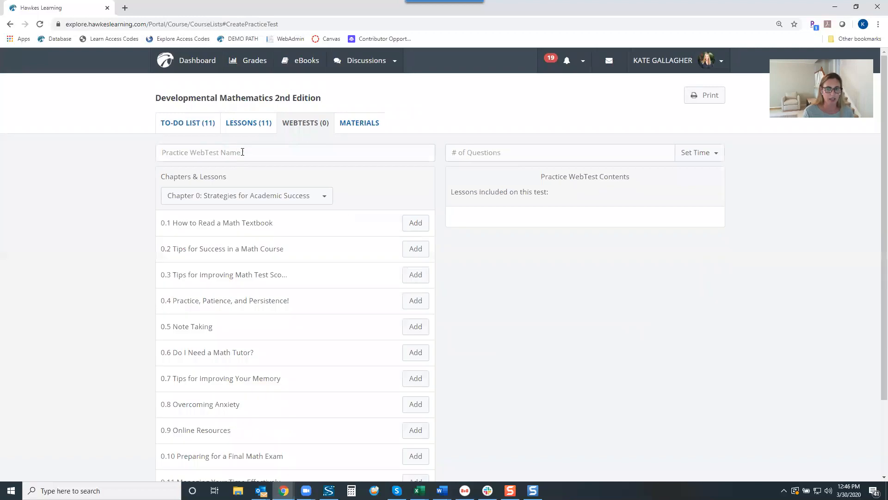
{"action": "left_click", "coordinate": [242, 152]}
{"action": "type", "text": "3"}
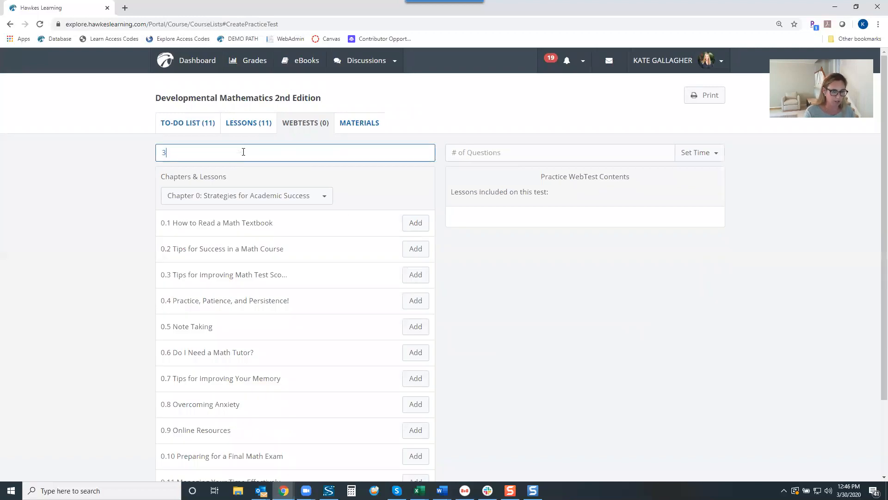
{"action": "type", "text": ".30"}
Add lessons 6.1 Angles and Triangles, 6.2 Perimeter and 6.3 Area from Chapter 6: Geometry to the practice WebTest
{"action": "left_click", "coordinate": [283, 196]}
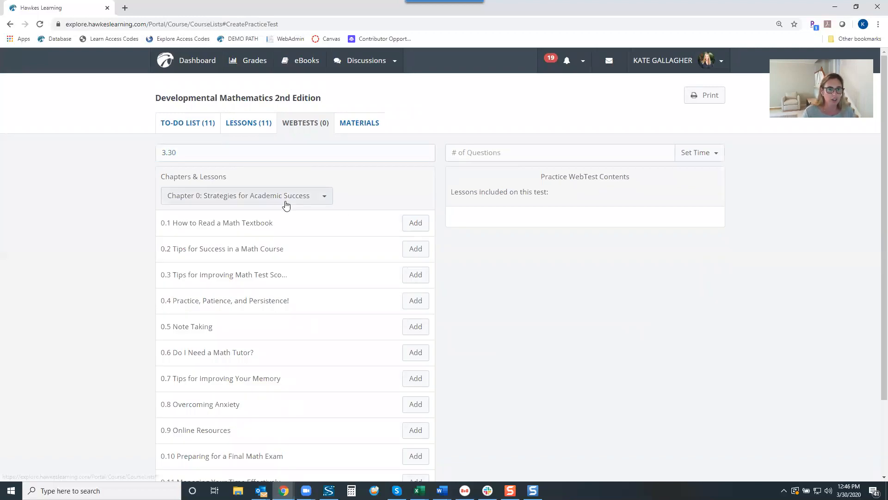
{"action": "left_click", "coordinate": [254, 374]}
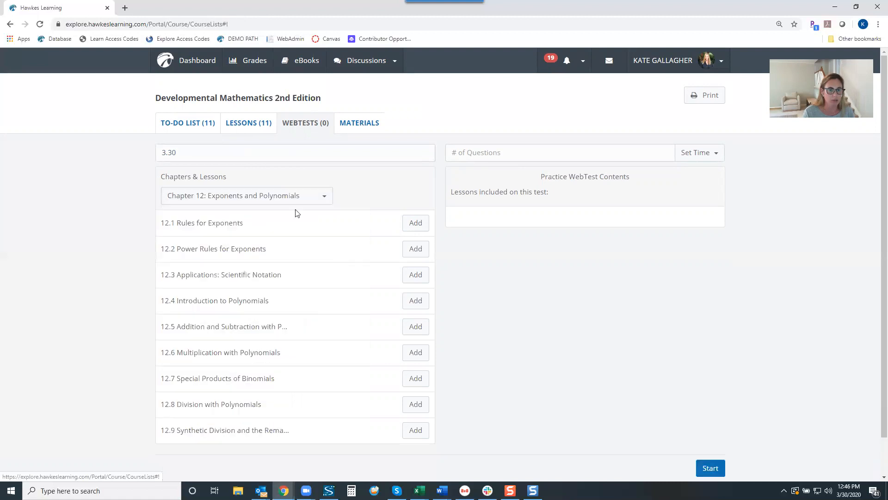
{"action": "left_click", "coordinate": [247, 195]}
{"action": "left_click", "coordinate": [229, 294]}
{"action": "left_click", "coordinate": [419, 223]}
{"action": "left_click", "coordinate": [420, 248]}
{"action": "left_click", "coordinate": [420, 274]}
Add lessons 15.1 Evaluating Radicals and 15.2 Simplifying Radicals from Chapter 15 to the practice WebTest
{"action": "left_click", "coordinate": [327, 199]}
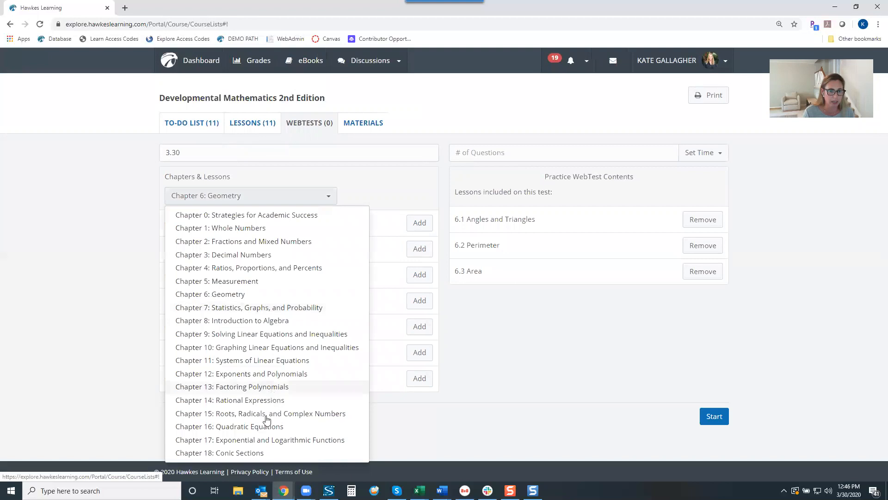
{"action": "left_click", "coordinate": [282, 411]}
{"action": "left_click", "coordinate": [417, 224]}
{"action": "left_click", "coordinate": [416, 249]}
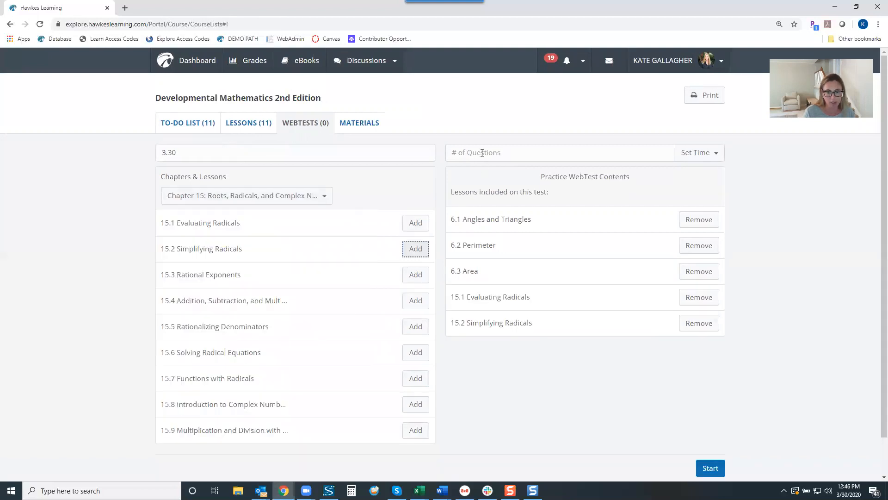
{"action": "left_click", "coordinate": [468, 152]}
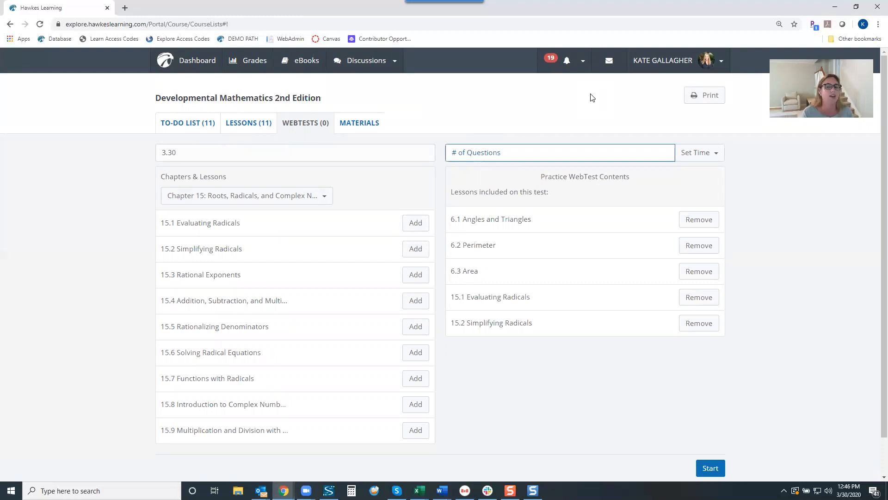
Add lesson 17.1 Algebra of Functions and lesson 17.2 on composition of functions from Chapter 17 to the practice WebTest
{"action": "left_click", "coordinate": [287, 196]}
{"action": "left_click", "coordinate": [248, 443]}
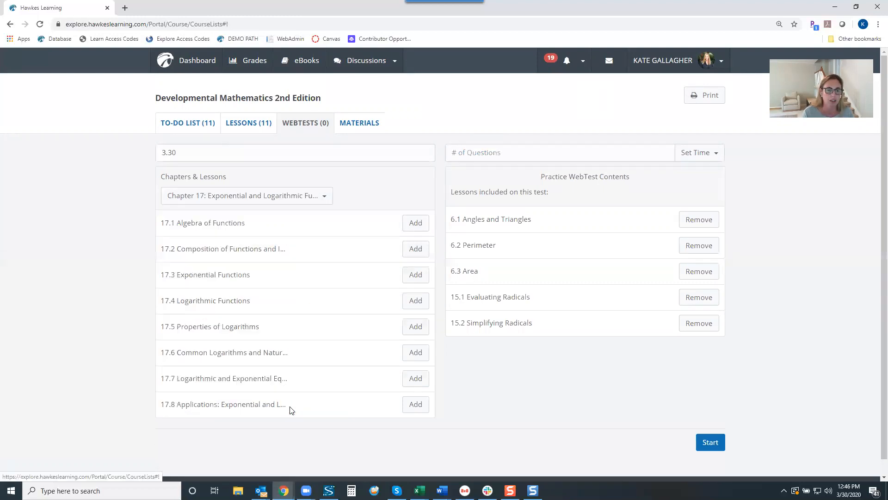
{"action": "left_click", "coordinate": [415, 222]}
{"action": "left_click", "coordinate": [415, 248]}
Set the practice WebTest to 15 questions with no time limit and start it
{"action": "left_click", "coordinate": [484, 155]}
{"action": "type", "text": "15"}
{"action": "left_click", "coordinate": [701, 149]}
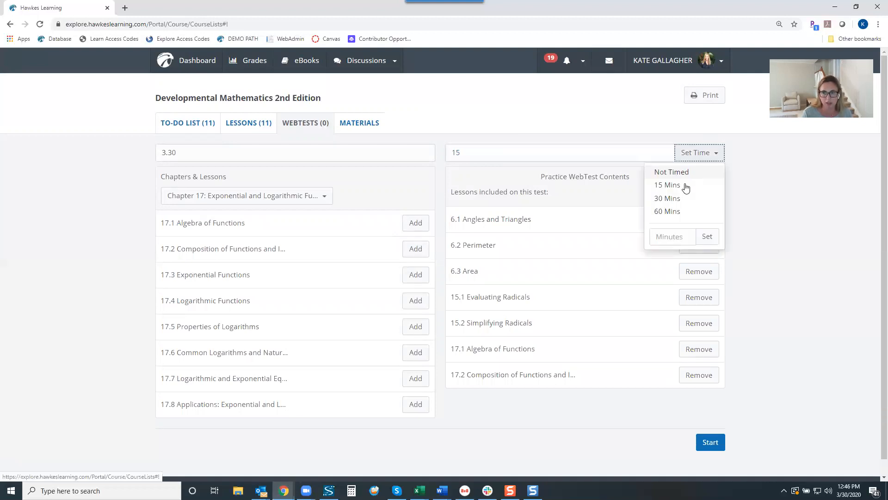
{"action": "left_click", "coordinate": [692, 172]}
{"action": "left_click", "coordinate": [712, 441]}
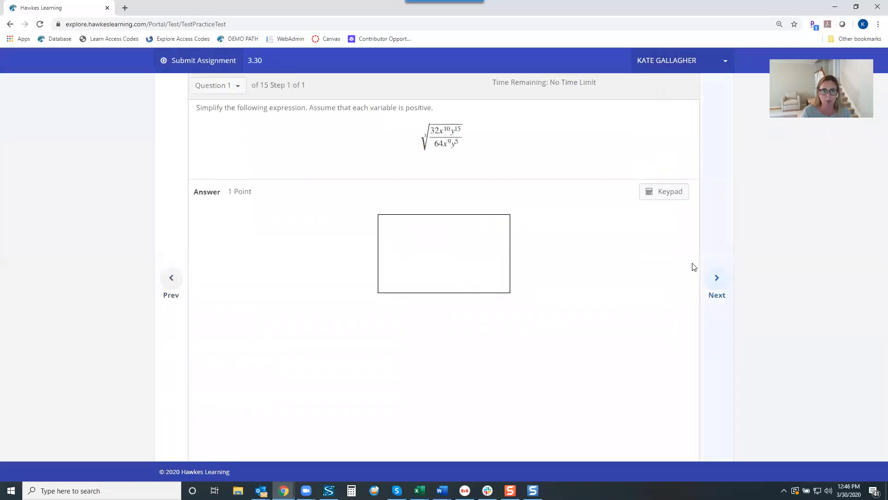
Browse the first four questions of the practice test and jump to question 11 through the question list
{"action": "left_click", "coordinate": [715, 201]}
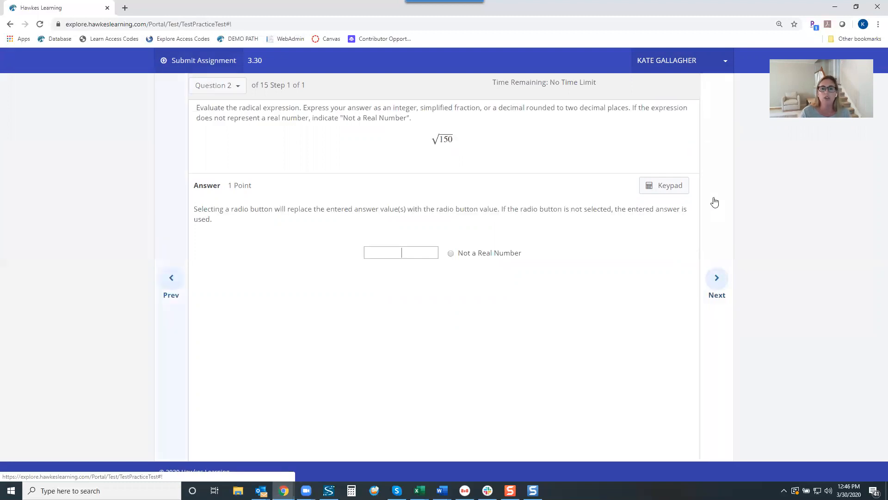
{"action": "left_click", "coordinate": [715, 205]}
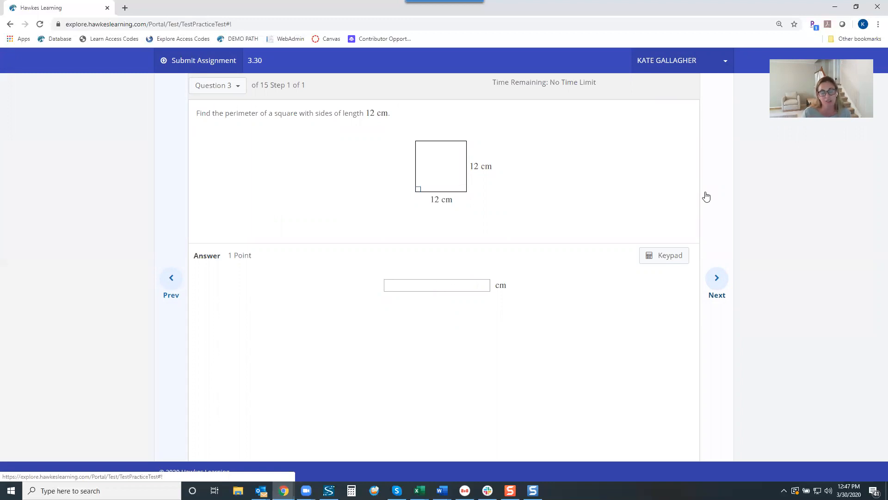
{"action": "left_click", "coordinate": [716, 188]}
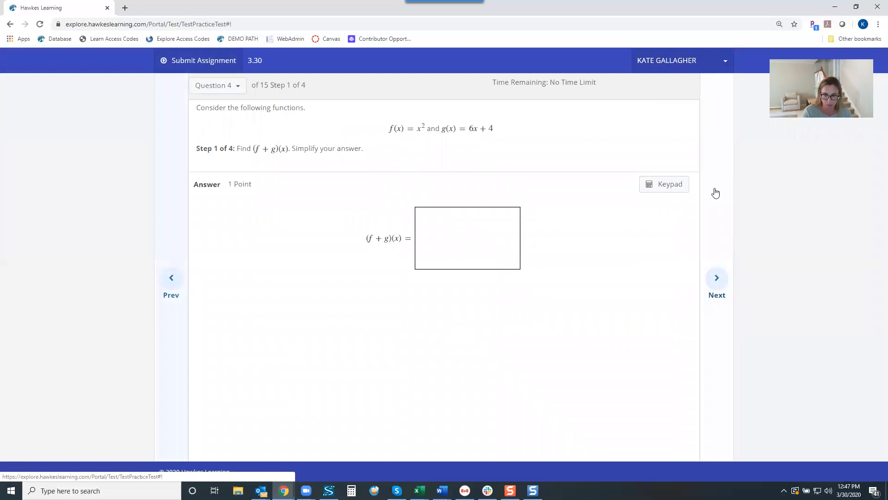
{"action": "left_click", "coordinate": [716, 193]}
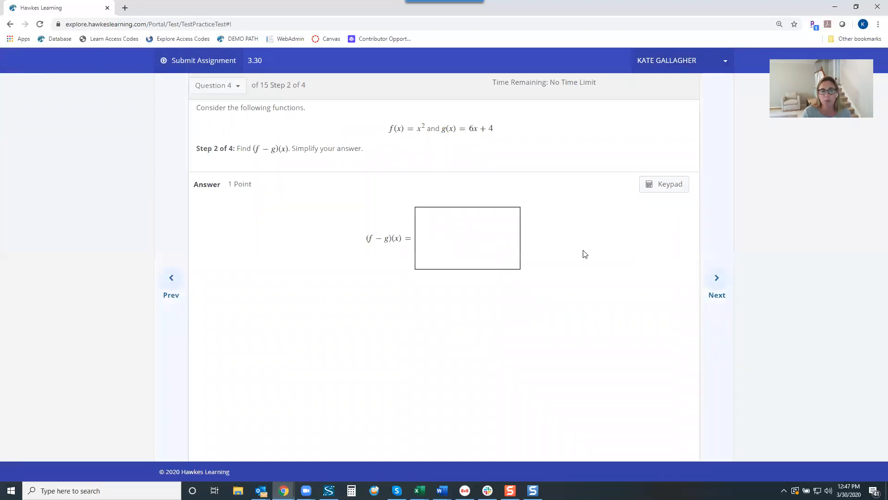
{"action": "left_click", "coordinate": [234, 86]}
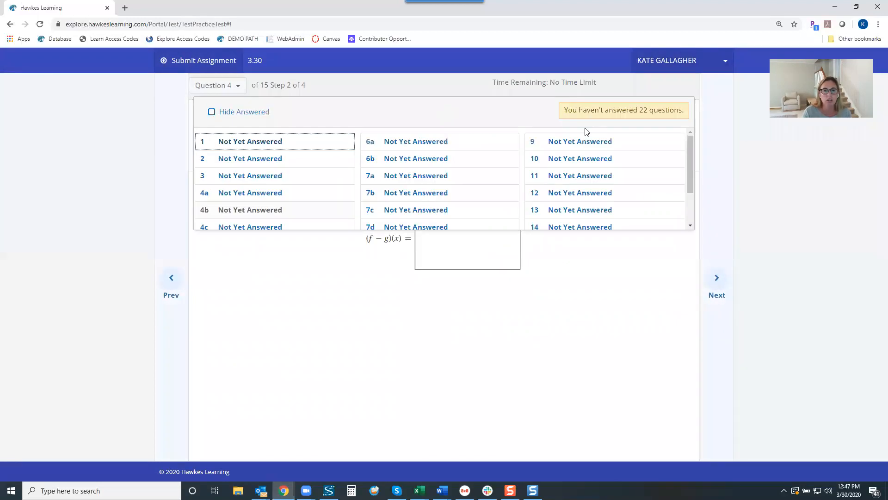
{"action": "left_click", "coordinate": [549, 178]}
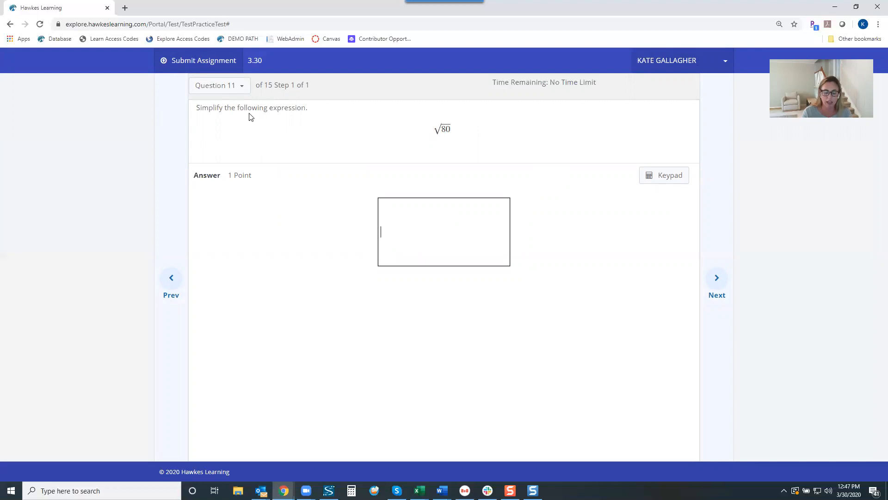
Submit the incomplete 3.30 test for grading and examine the overall and per-lesson performance charts
{"action": "left_click", "coordinate": [221, 61]}
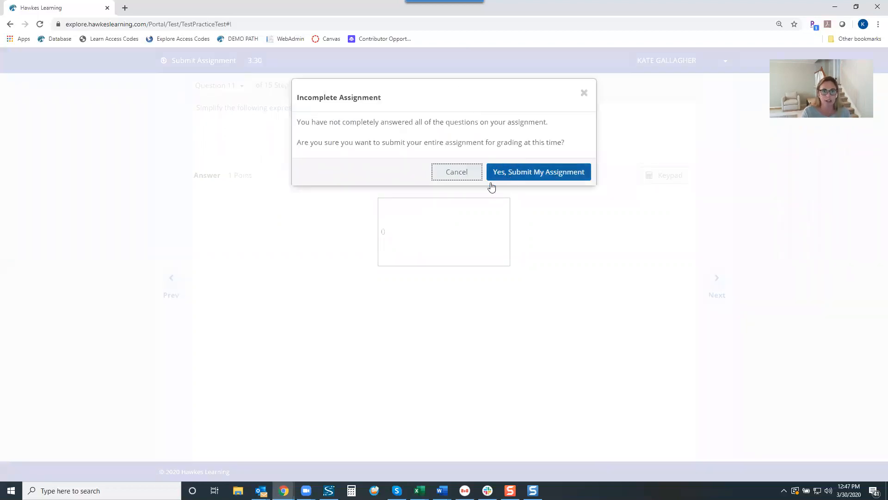
{"action": "left_click", "coordinate": [517, 173]}
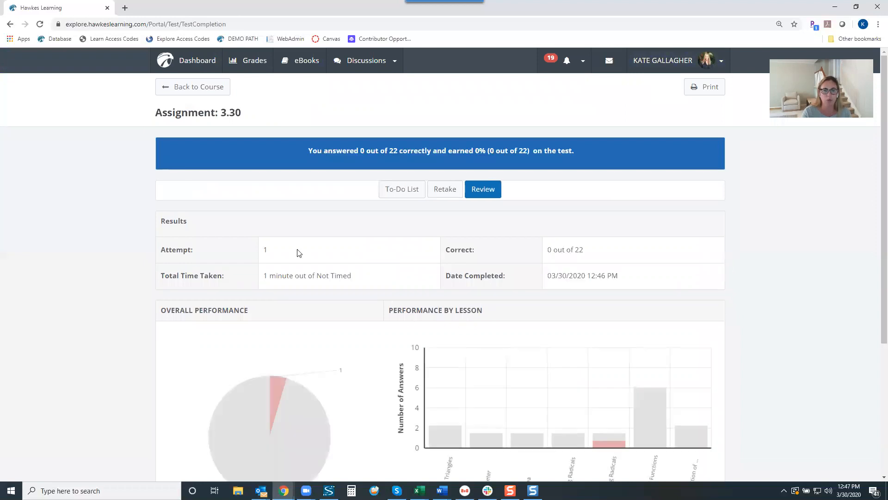
{"action": "scroll", "coordinate": [238, 371], "scroll_direction": "down", "scroll_amount": 2}
{"action": "scroll", "coordinate": [269, 389], "scroll_direction": "down", "scroll_amount": 2}
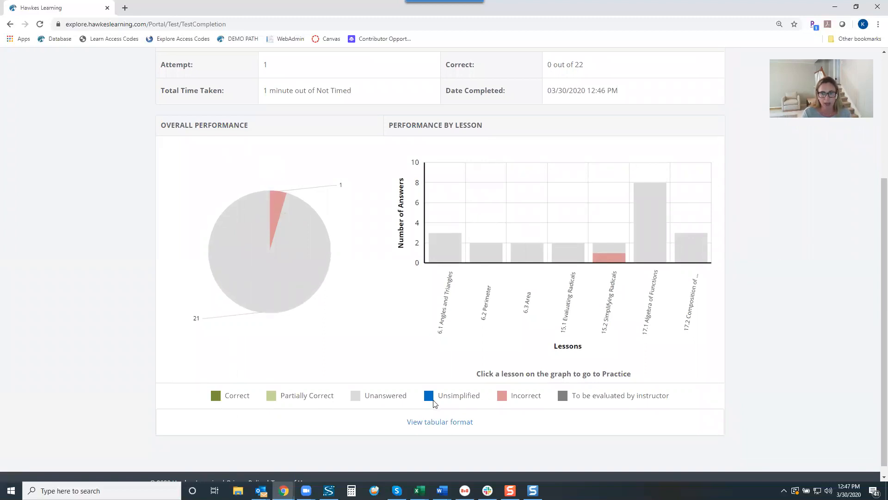
{"action": "scroll", "coordinate": [463, 324], "scroll_direction": "up", "scroll_amount": 2}
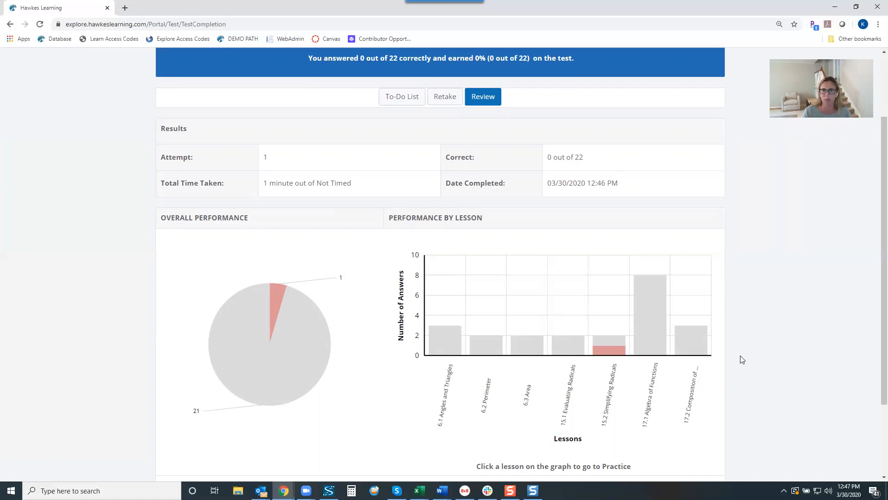
{"action": "mouse_move", "coordinate": [609, 349]}
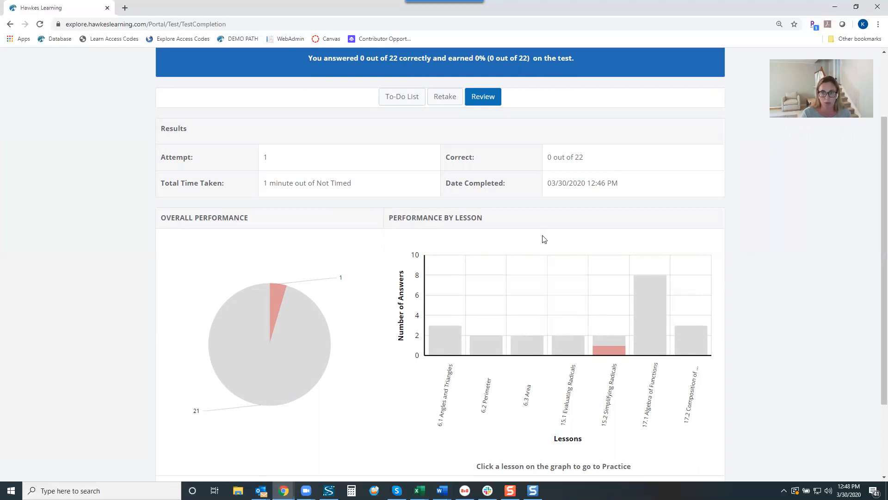
Open the review of the submitted attempt and view the tutor's worked solution for question 1
{"action": "left_click", "coordinate": [482, 98]}
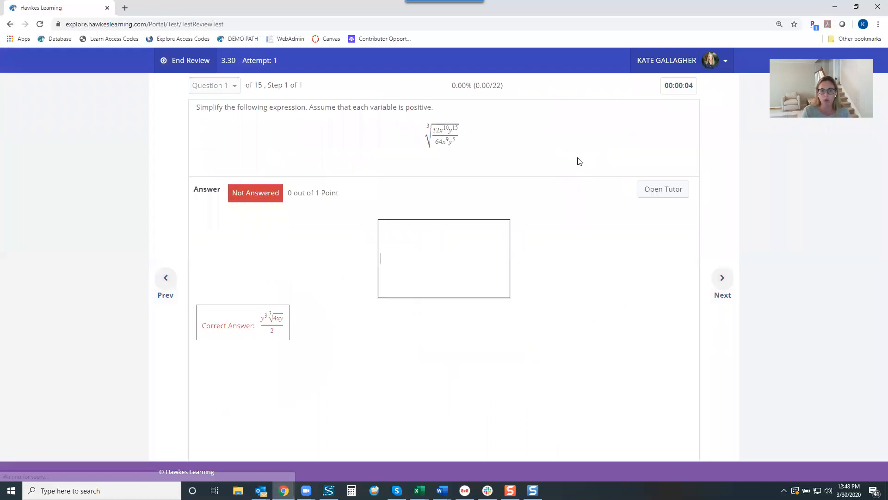
{"action": "left_click", "coordinate": [668, 186]}
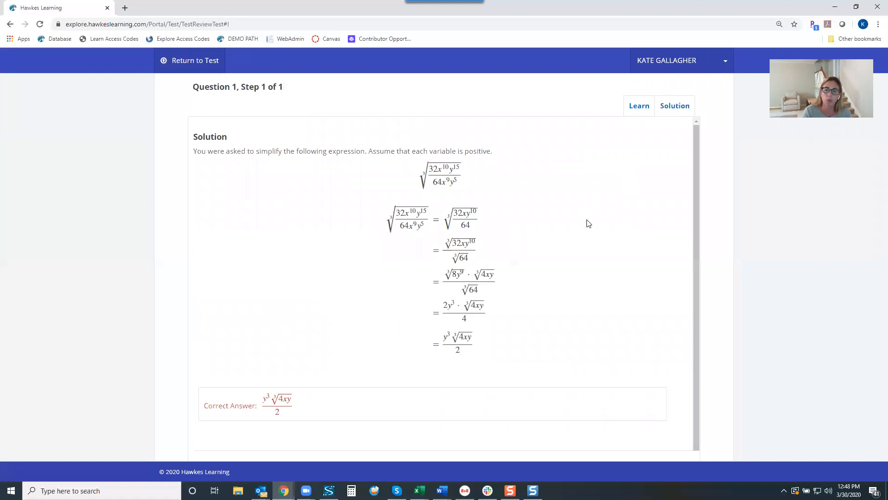
{"action": "left_click", "coordinate": [212, 68]}
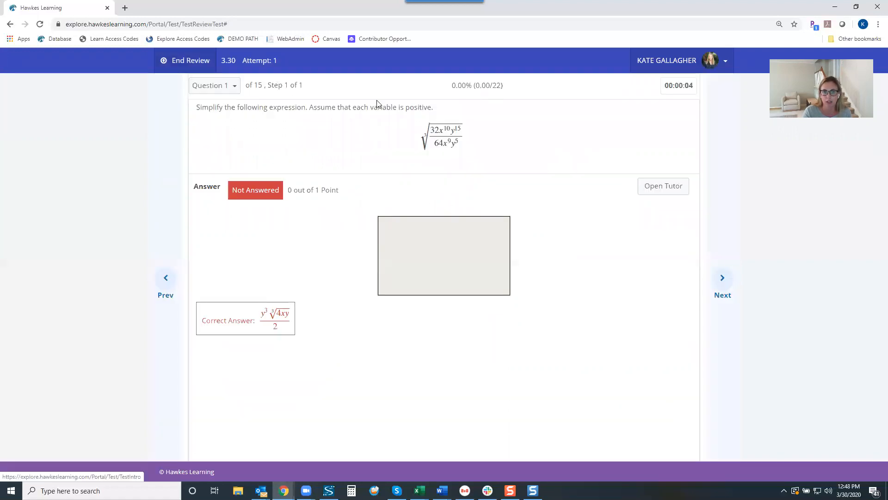
End the test review and return to the course's to-do list
{"action": "left_click", "coordinate": [199, 64]}
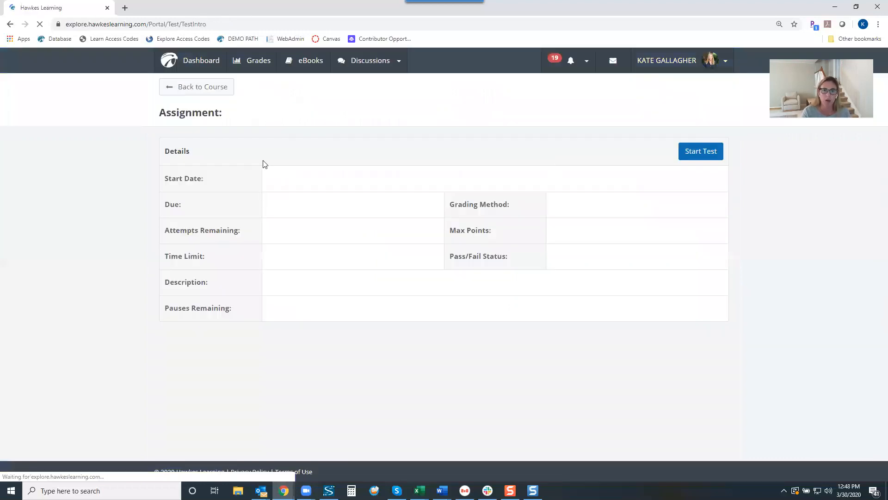
{"action": "left_click", "coordinate": [215, 88]}
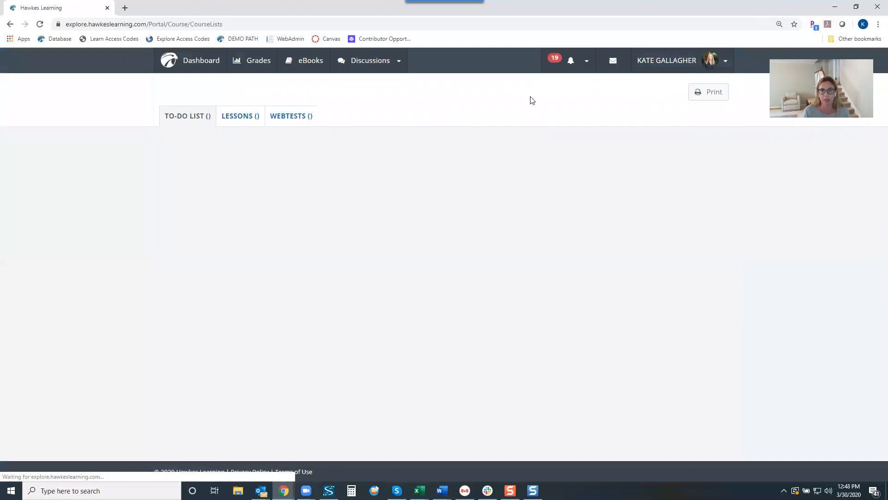
{"action": "left_click", "coordinate": [217, 128]}
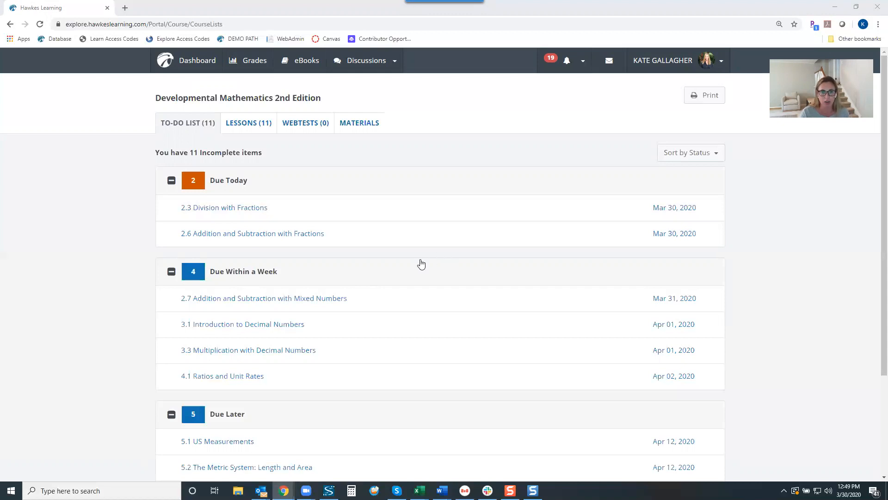
View the course materials, then open a lesson's Learn, Practice and Certify page from the course's lesson list
{"action": "left_click", "coordinate": [360, 125]}
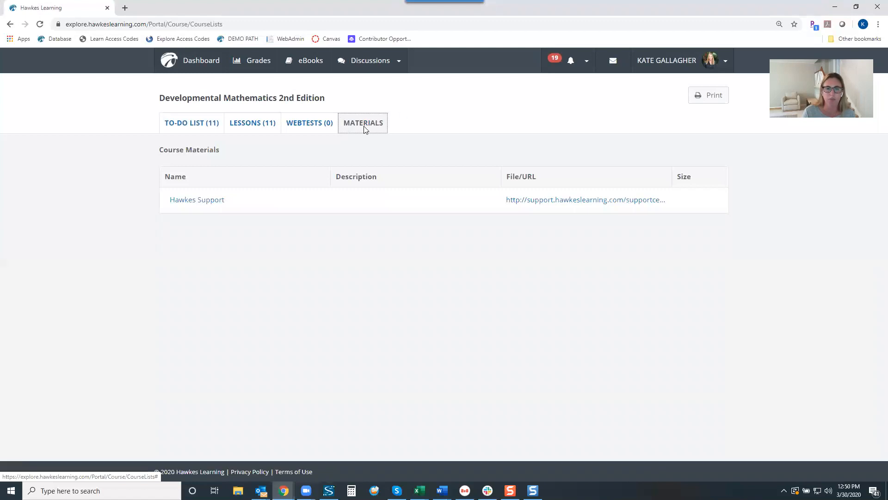
{"action": "left_click", "coordinate": [272, 125]}
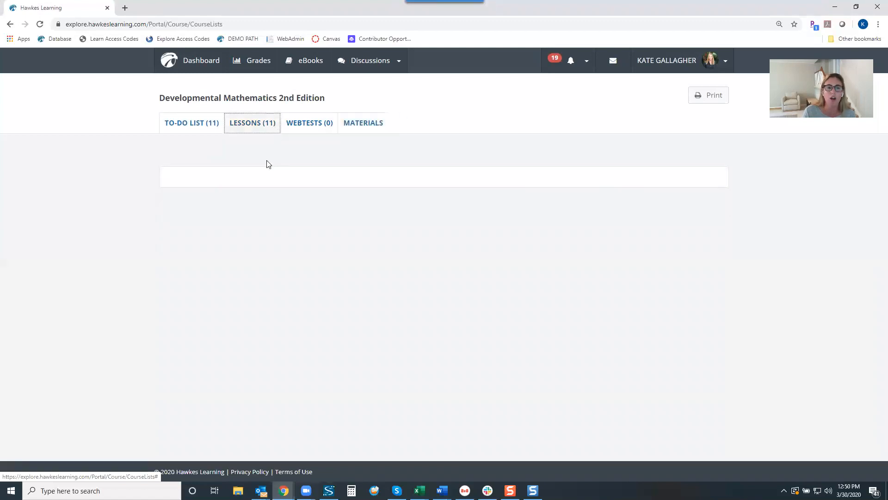
{"action": "left_click", "coordinate": [262, 205]}
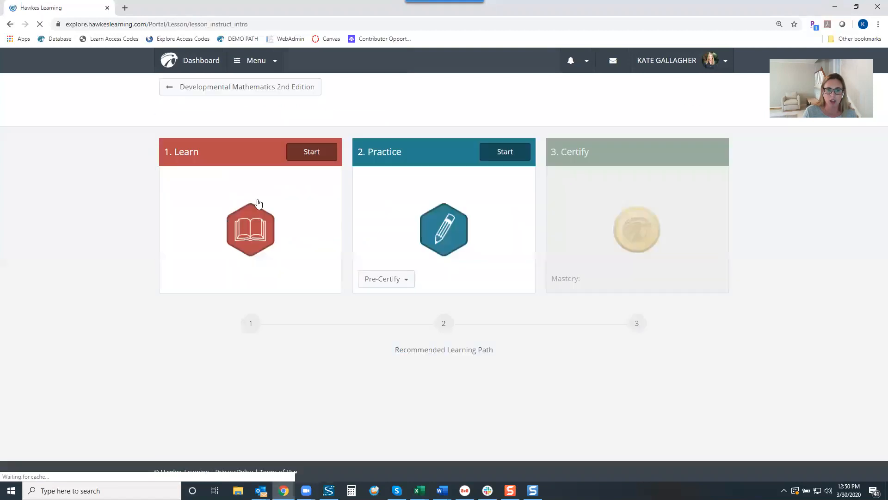